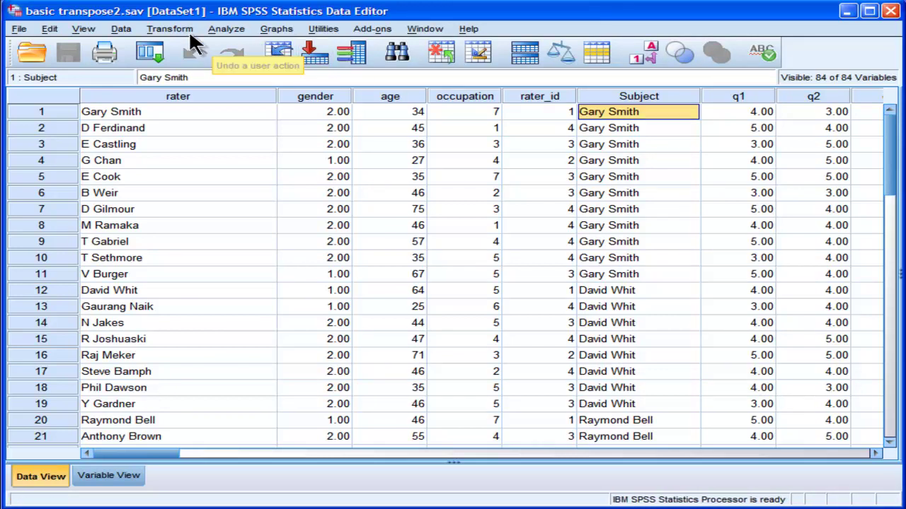
Step: Launch the Restructure Data Wizard and choose 'Restructure selected cases into variables'
{"action": "left_click", "coordinate": [170, 30]}
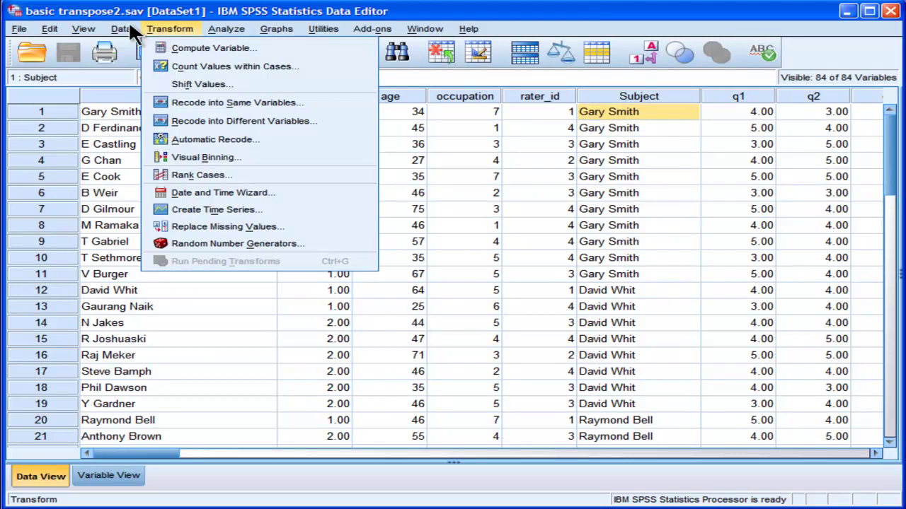
{"action": "mouse_move", "coordinate": [122, 26]}
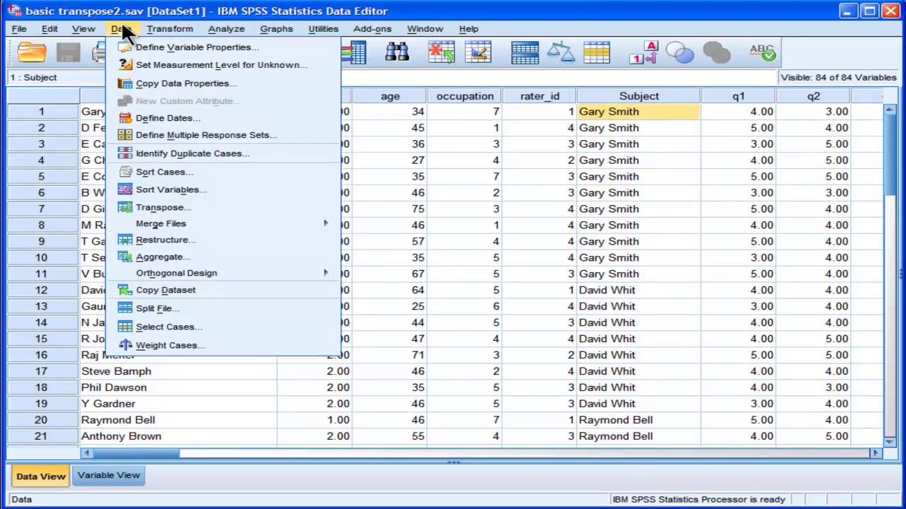
{"action": "left_click", "coordinate": [149, 239]}
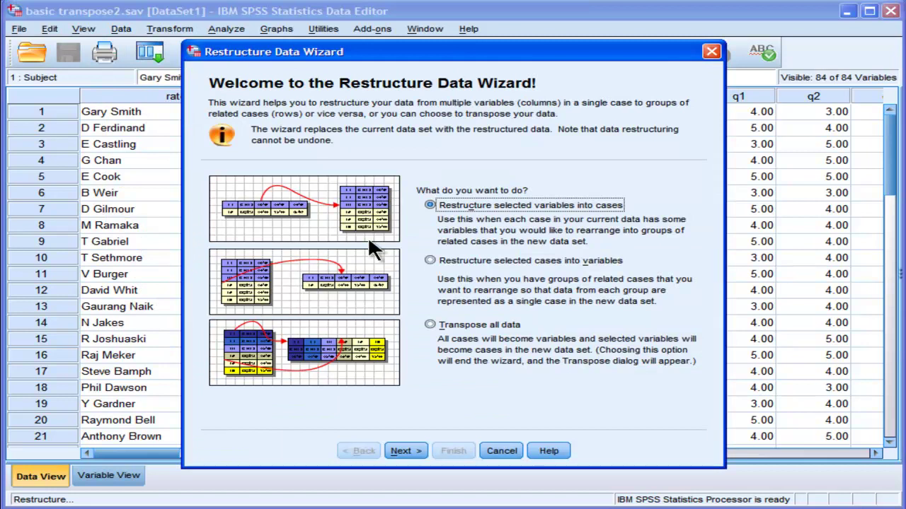
{"action": "left_click", "coordinate": [432, 257]}
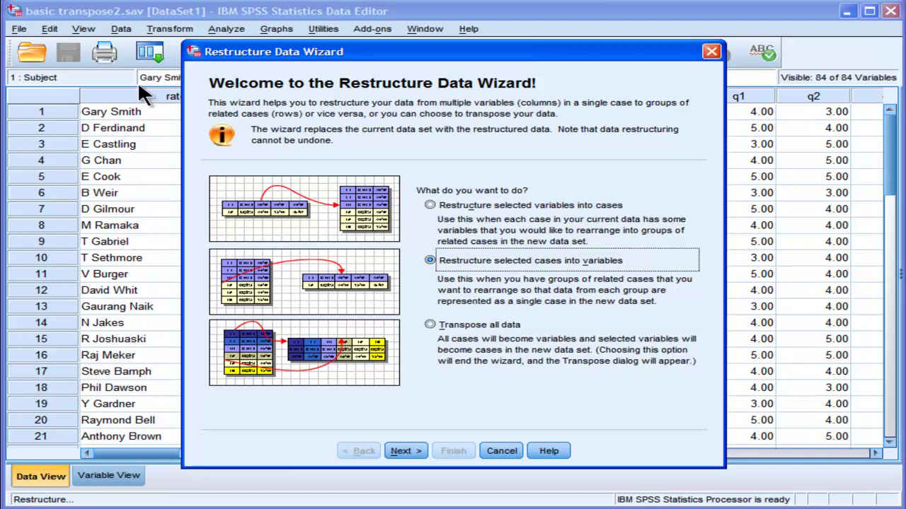
Step: Advance to Step 2 of 5 and set Subject as the identifier variable
{"action": "left_click", "coordinate": [402, 450]}
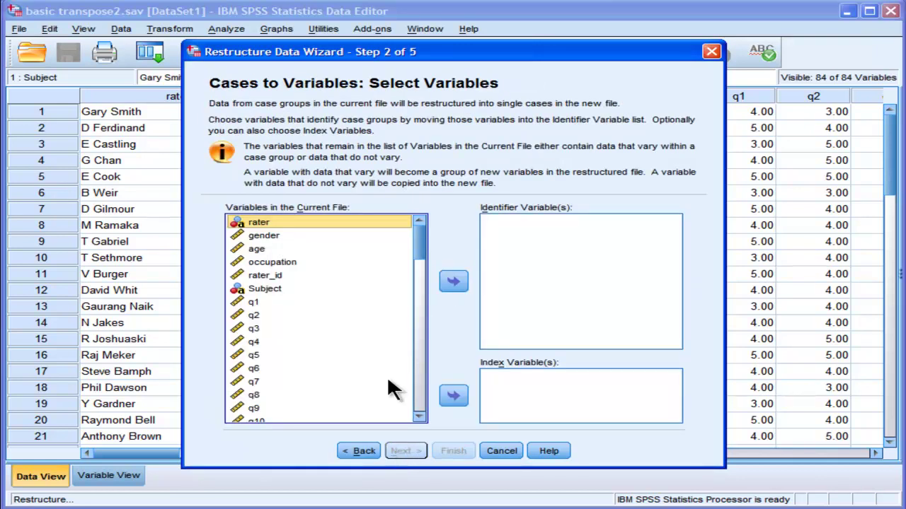
{"action": "left_click", "coordinate": [279, 287]}
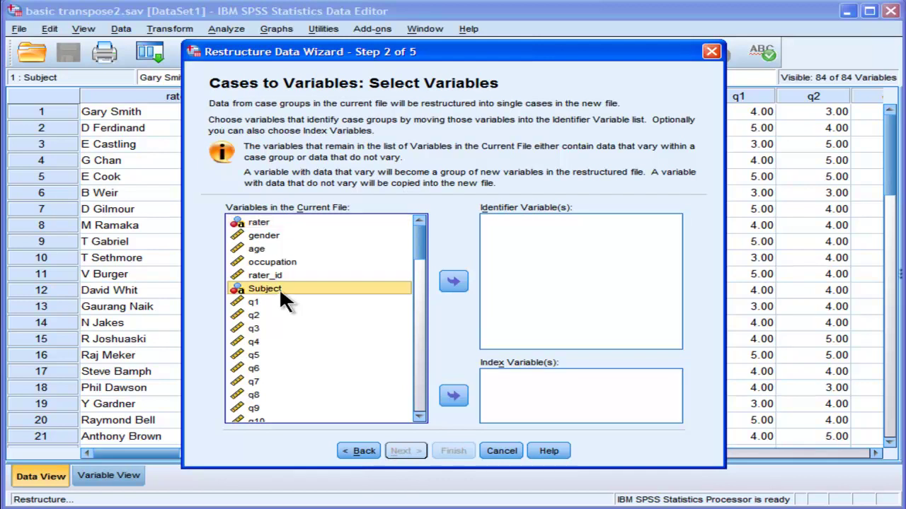
{"action": "left_click", "coordinate": [453, 283]}
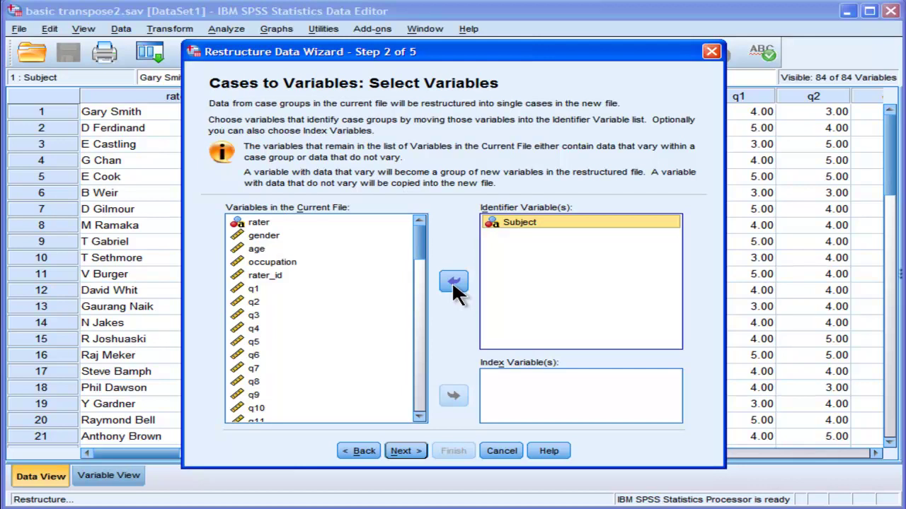
Step: Cancel the wizard and check the Subject values in rows 1 through 7
{"action": "left_click", "coordinate": [509, 450]}
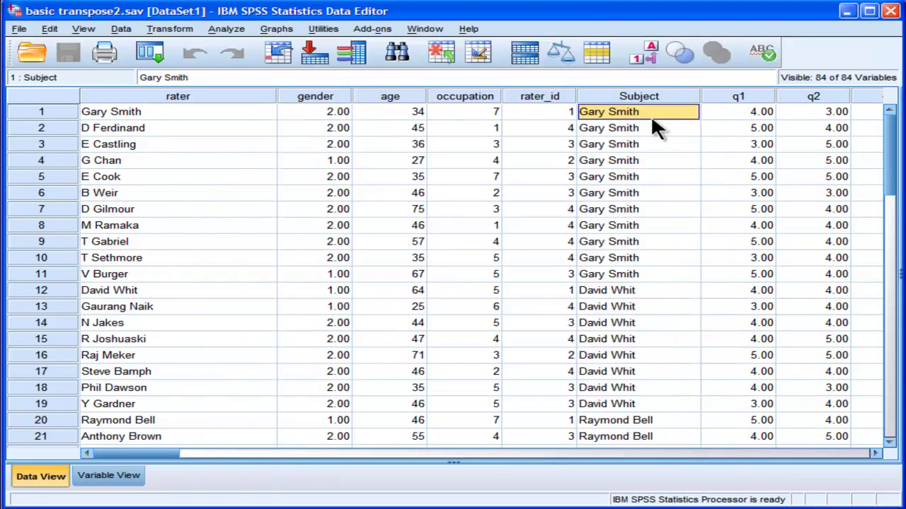
{"action": "left_click", "coordinate": [636, 129]}
{"action": "left_click", "coordinate": [626, 144]}
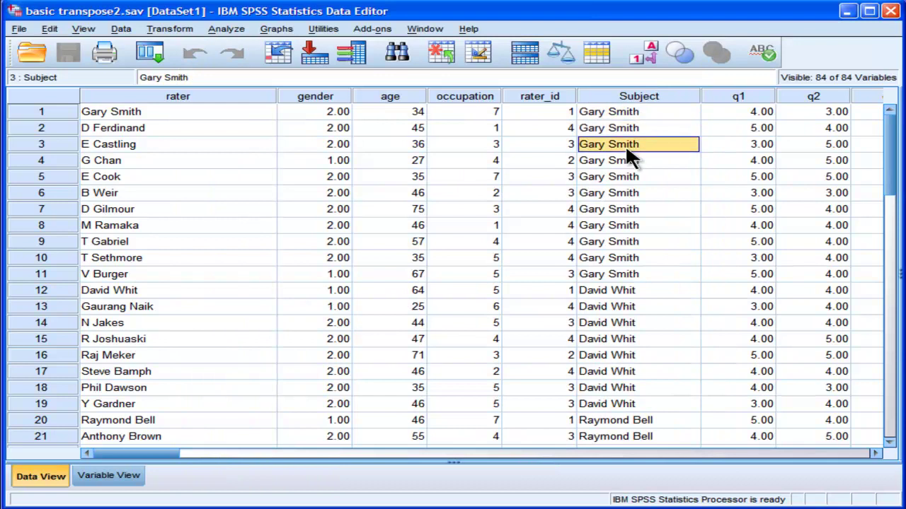
{"action": "left_click", "coordinate": [626, 161]}
{"action": "left_click", "coordinate": [625, 178]}
{"action": "left_click", "coordinate": [626, 193]}
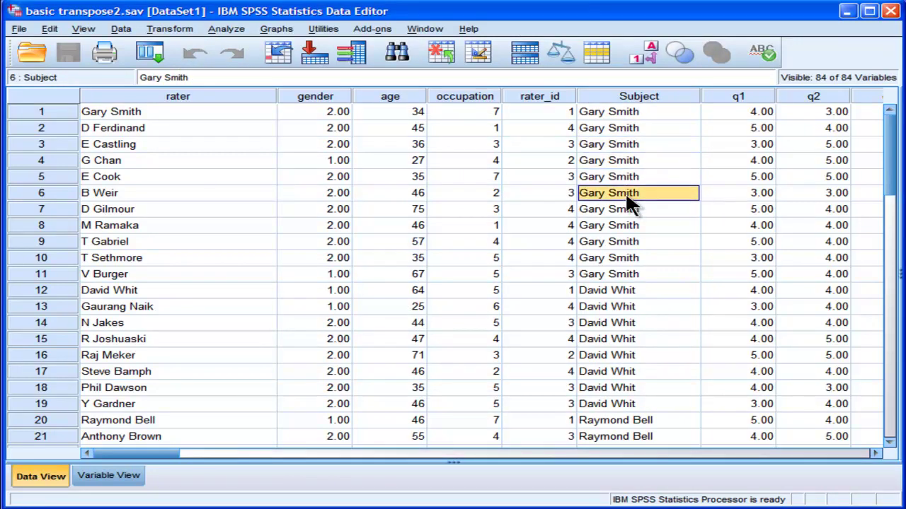
{"action": "left_click", "coordinate": [628, 211]}
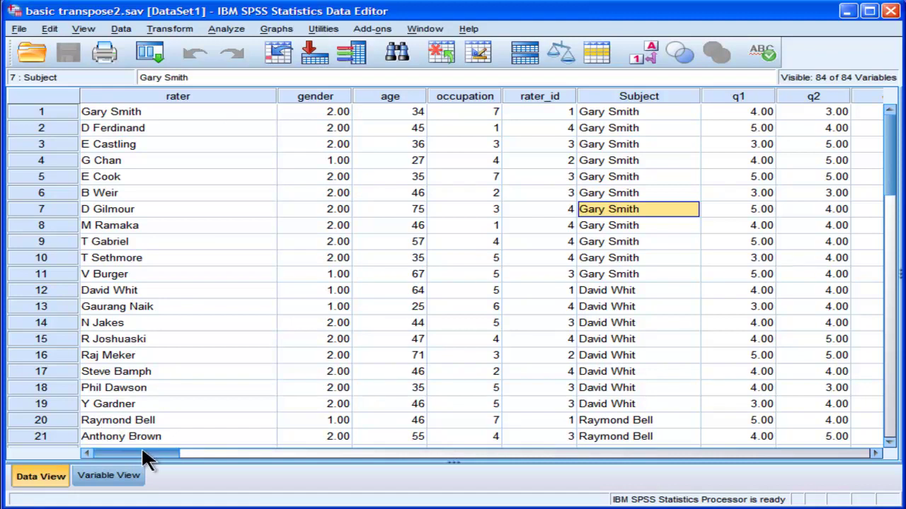
Step: Scroll to the empty columns after total, then step back to column q50
{"action": "left_click_drag", "start_coordinate": [142, 448], "coordinate": [778, 423]}
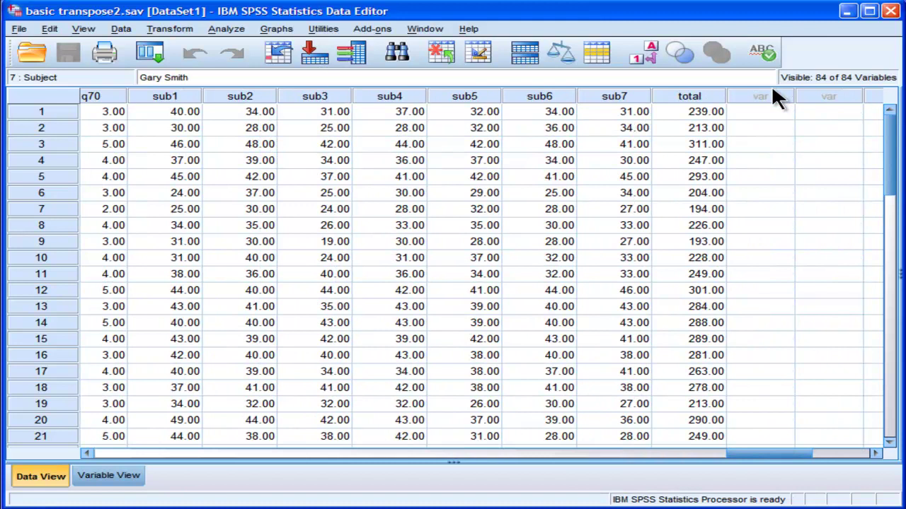
{"action": "left_click", "coordinate": [770, 113]}
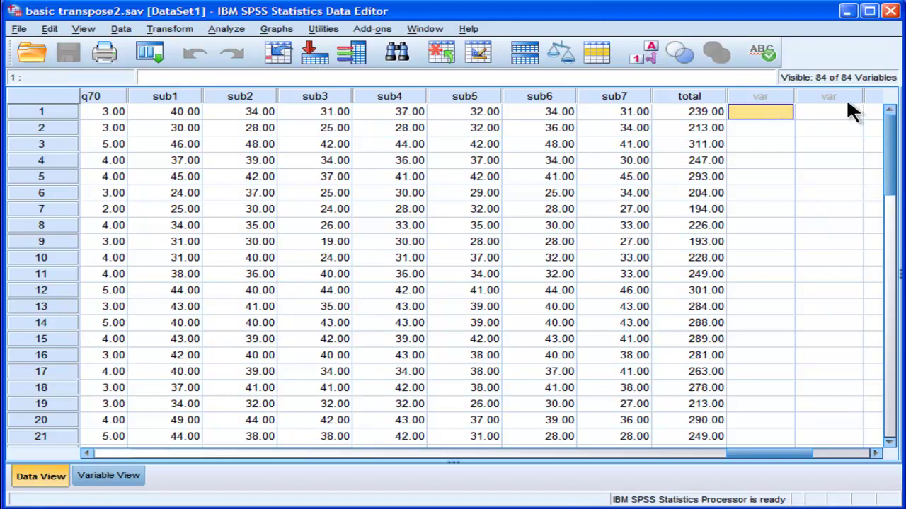
{"action": "left_click", "coordinate": [821, 111]}
{"action": "key", "text": "Right"}
{"action": "key", "text": "Right"}
{"action": "key", "text": "Right"}
{"action": "key", "text": "Right"}
{"action": "key", "text": "Right"}
{"action": "key", "text": "Right"}
{"action": "key", "text": "Right"}
{"action": "key", "text": "Right"}
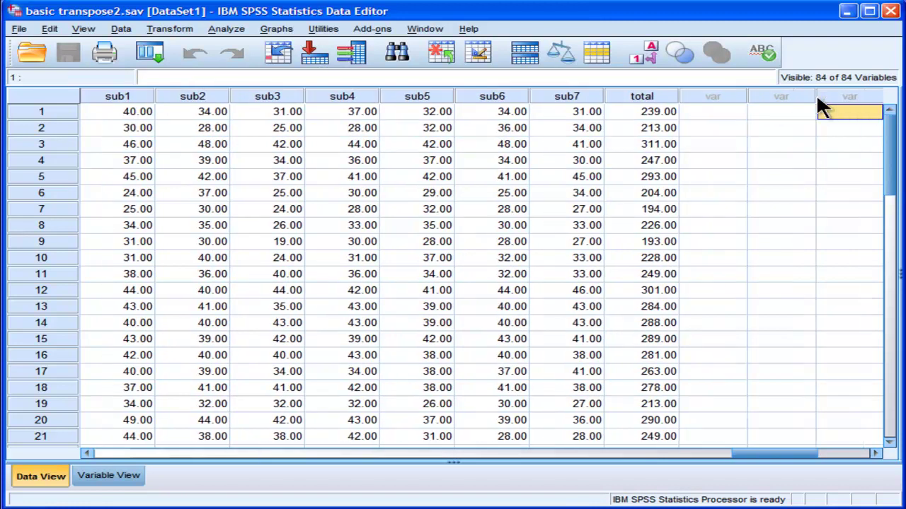
{"action": "key", "text": "Left"}
{"action": "key", "text": "Left"}
{"action": "key", "text": "Left"}
{"action": "key", "text": "Left"}
{"action": "key", "text": "Left"}
{"action": "key", "text": "Left"}
{"action": "key", "text": "Left"}
{"action": "key", "text": "Left"}
{"action": "key", "text": "Left"}
{"action": "key", "text": "Left"}
{"action": "key", "text": "Left"}
{"action": "key", "text": "Left"}
{"action": "key", "text": "Left"}
{"action": "key", "text": "Left"}
{"action": "key", "text": "Left"}
{"action": "key", "text": "Left"}
{"action": "key", "text": "Left"}
{"action": "key", "text": "Left"}
{"action": "key", "text": "Left"}
{"action": "key", "text": "Left"}
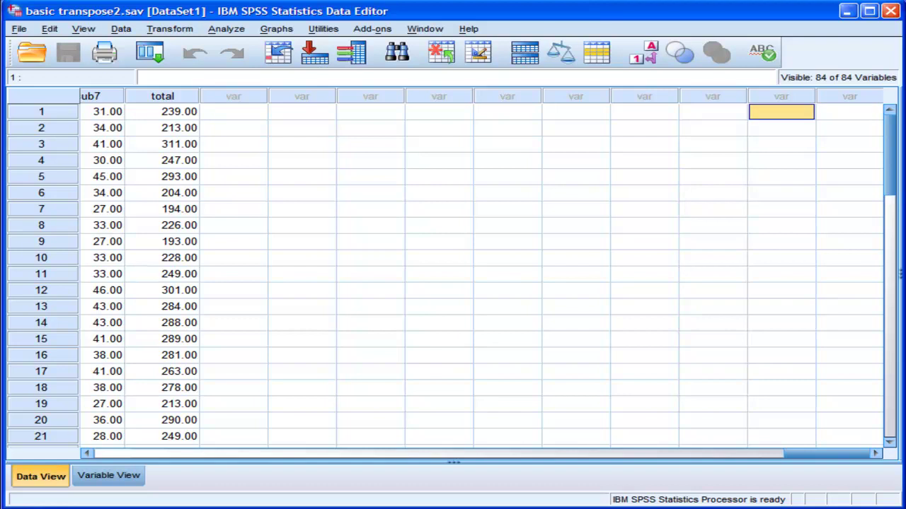
{"action": "key", "text": "Left"}
{"action": "key", "text": "Left"}
{"action": "key", "text": "Left"}
{"action": "key", "text": "Left"}
{"action": "key", "text": "Left"}
{"action": "key", "text": "Left"}
{"action": "key", "text": "Left"}
{"action": "key", "text": "Left"}
{"action": "key", "text": "Left"}
{"action": "key", "text": "Left"}
{"action": "key", "text": "Left"}
{"action": "key", "text": "Left"}
{"action": "key", "text": "Left"}
{"action": "key", "text": "Left"}
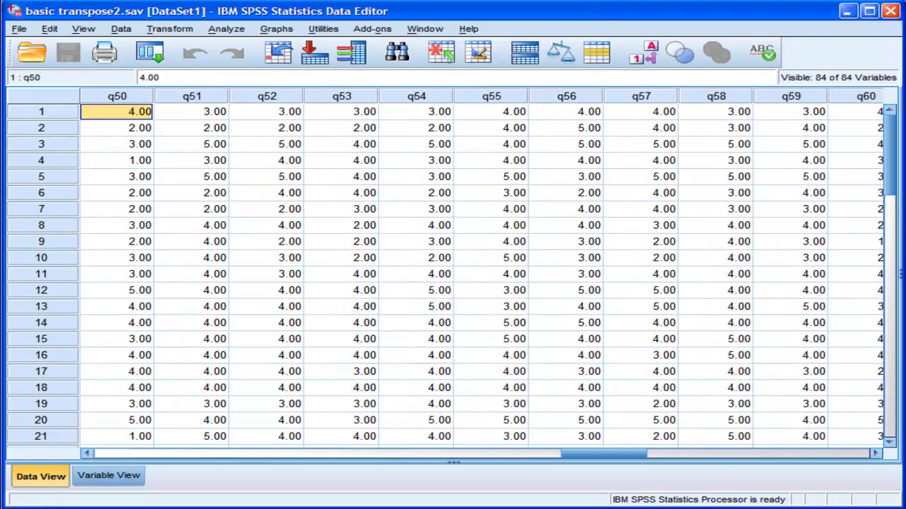
Step: Reopen Restructure with cases into variables and Subject as the identifier
{"action": "left_click", "coordinate": [119, 29]}
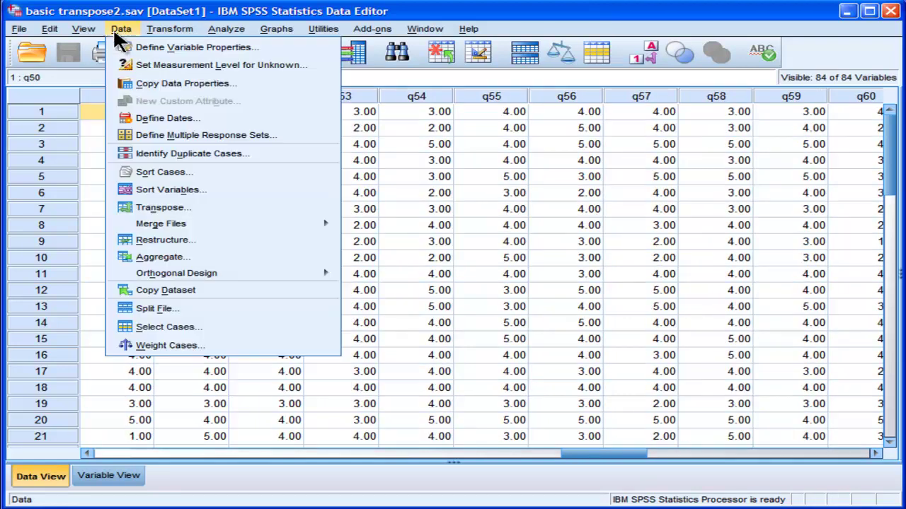
{"action": "left_click", "coordinate": [139, 242]}
{"action": "left_click", "coordinate": [452, 263]}
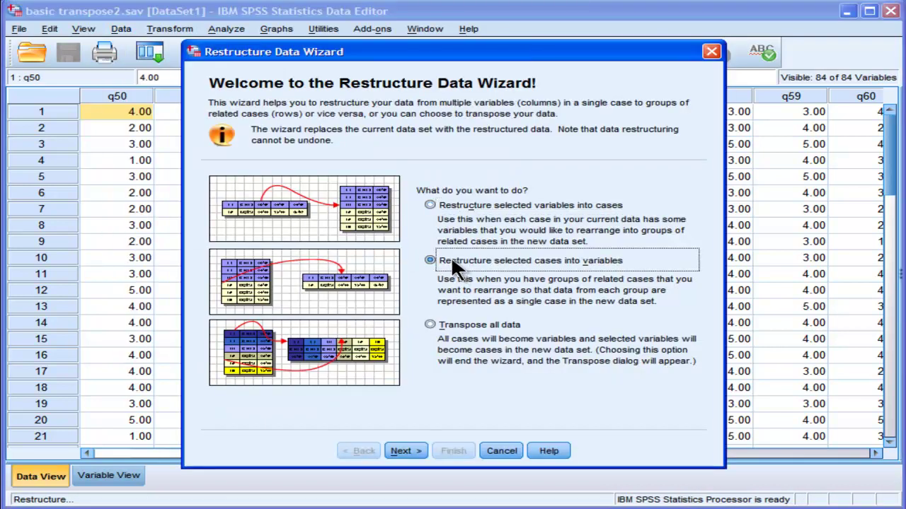
{"action": "left_click", "coordinate": [416, 443]}
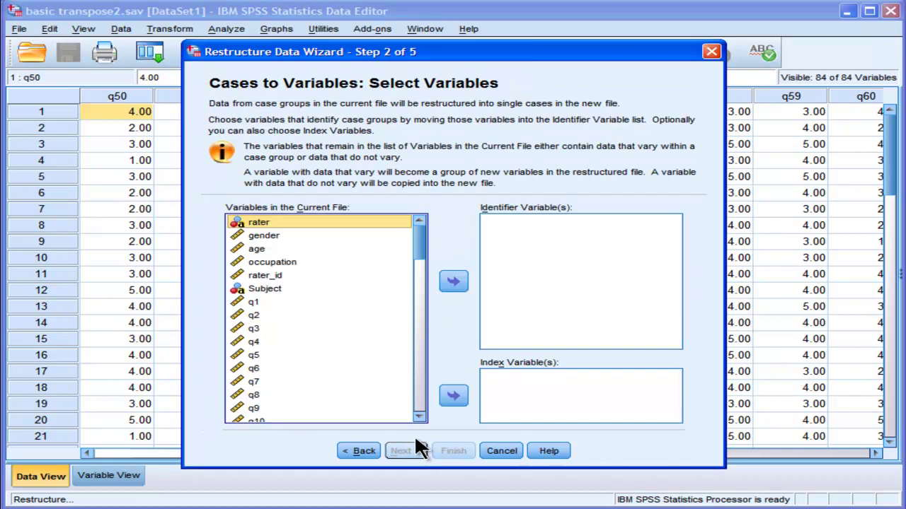
{"action": "left_click", "coordinate": [267, 289]}
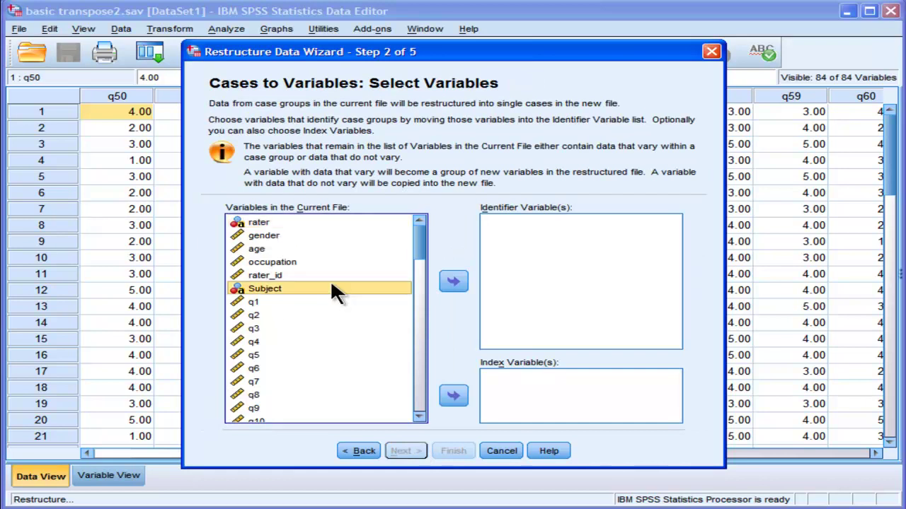
{"action": "left_click", "coordinate": [451, 282]}
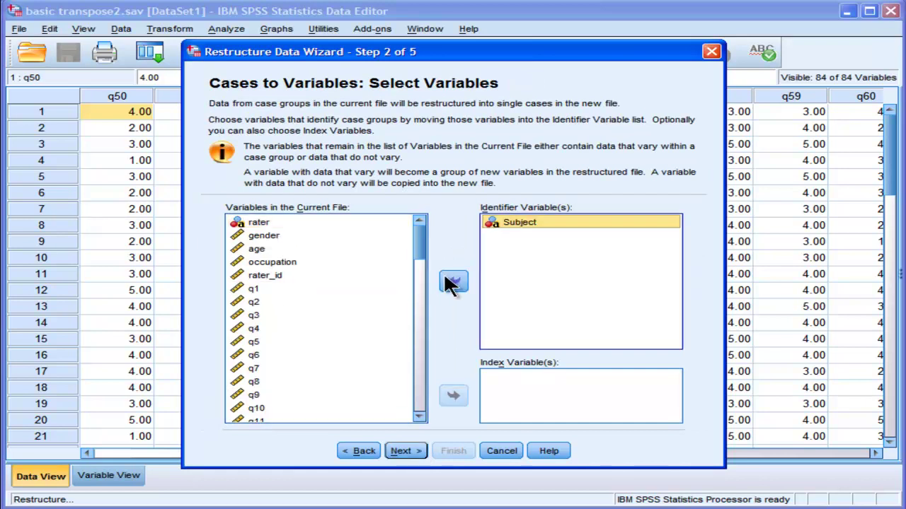
Step: Keep the default sorting, group new variables by index, and finish the restructure
{"action": "left_click", "coordinate": [392, 447]}
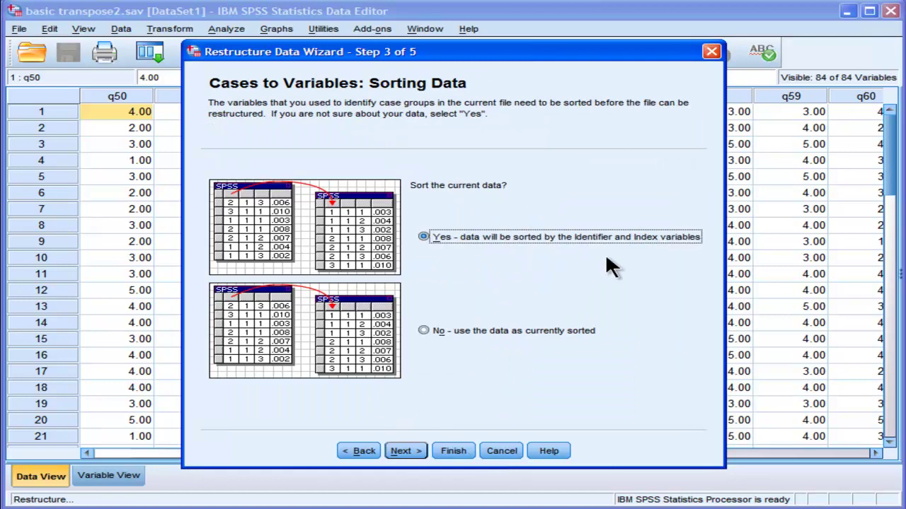
{"action": "left_click", "coordinate": [404, 451]}
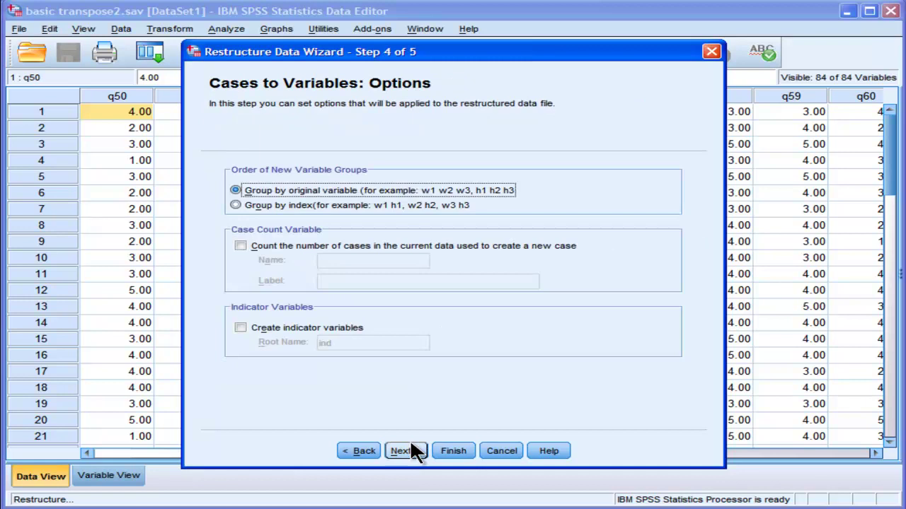
{"action": "left_click", "coordinate": [265, 202]}
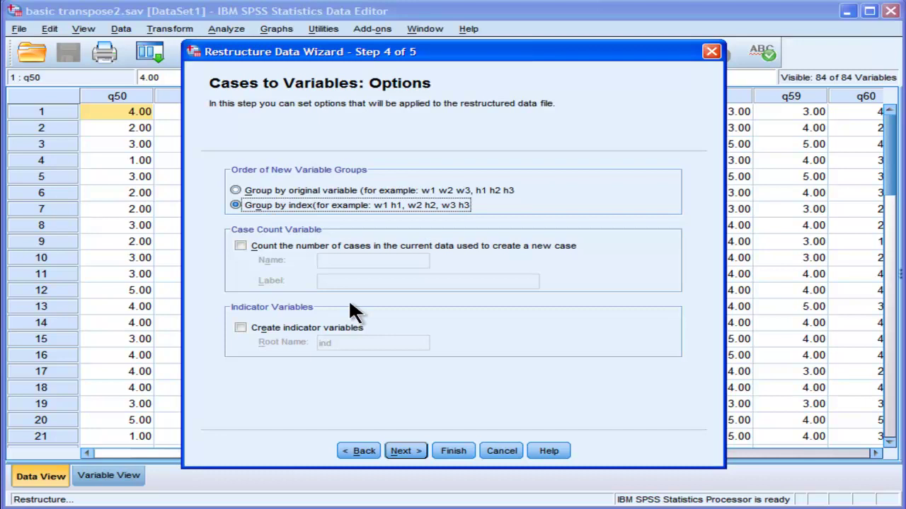
{"action": "left_click", "coordinate": [401, 451]}
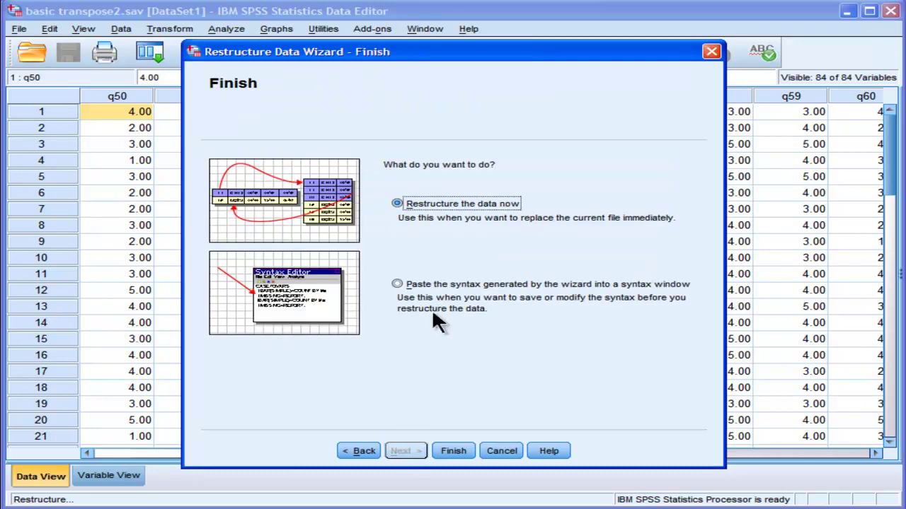
{"action": "left_click", "coordinate": [453, 448]}
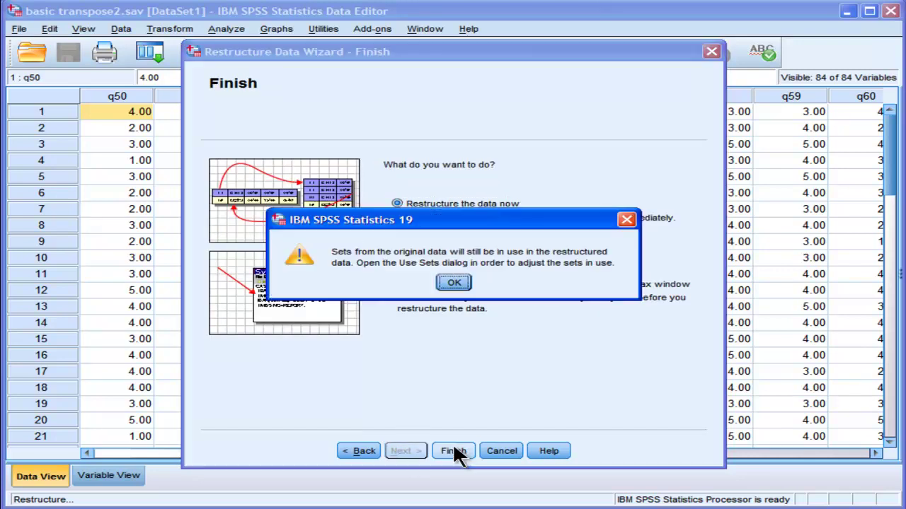
Step: Confirm the restructure warning and scroll back to the first columns
{"action": "left_click", "coordinate": [453, 283]}
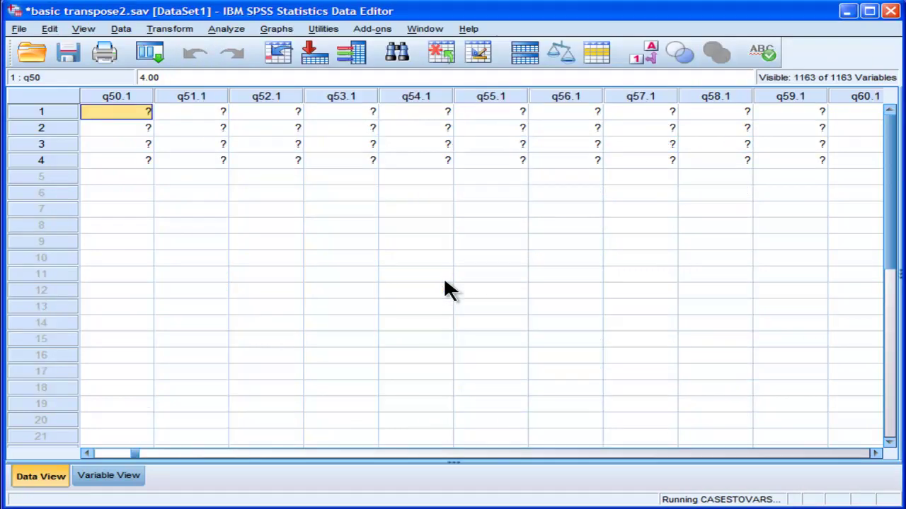
{"action": "left_click", "coordinate": [143, 454]}
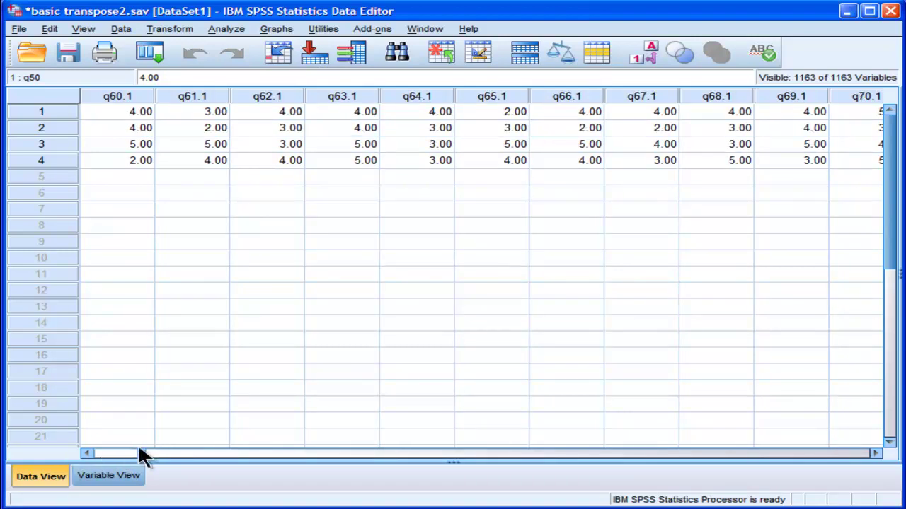
{"action": "left_click_drag", "start_coordinate": [138, 447], "coordinate": [26, 452]}
{"action": "scroll", "coordinate": [57, 421], "scroll_direction": "up", "scroll_amount": 2}
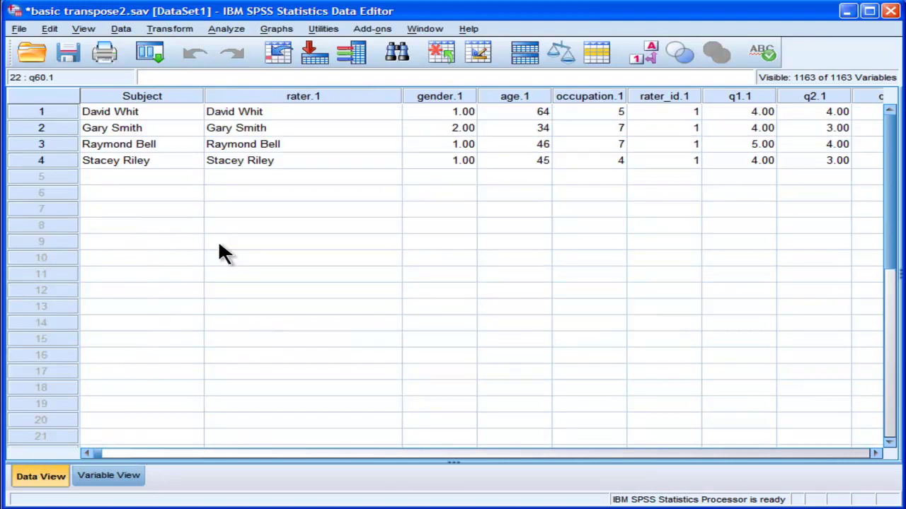
Step: Compare the first Subject value against its rater.1 value
{"action": "left_click", "coordinate": [108, 113]}
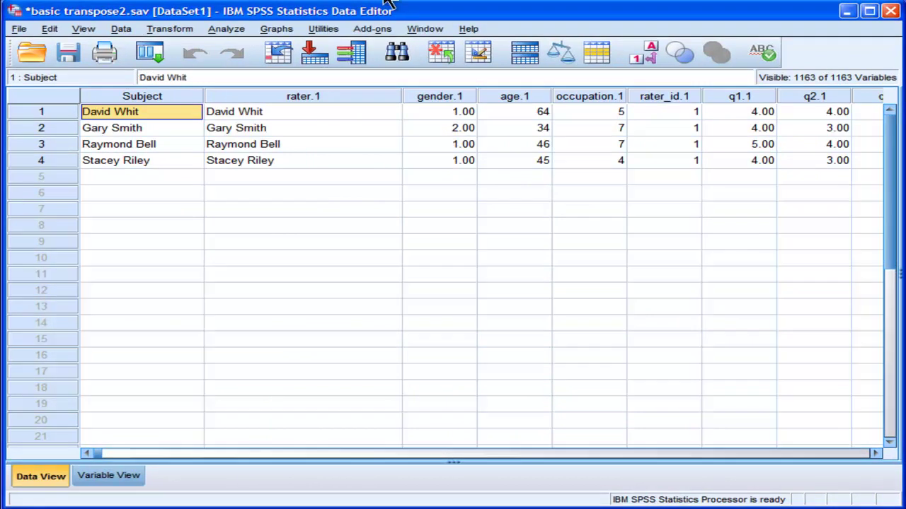
{"action": "left_click", "coordinate": [328, 111]}
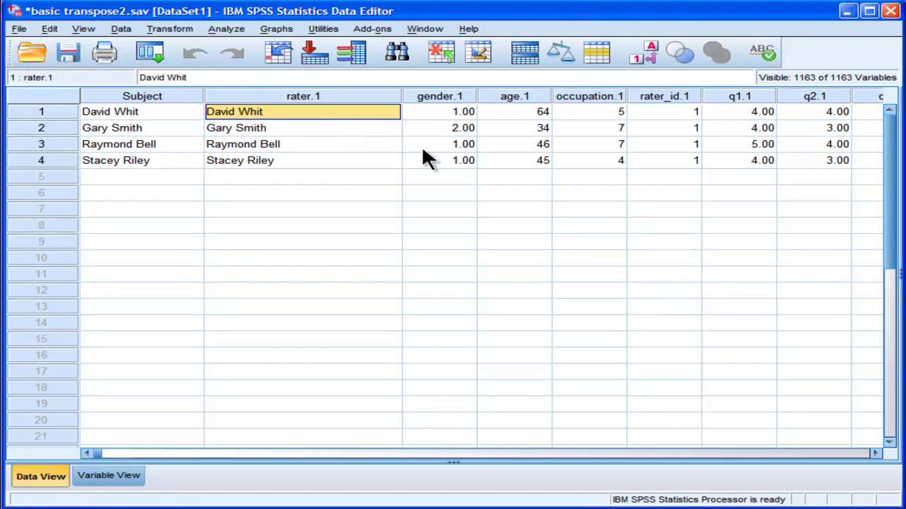
{"action": "left_click", "coordinate": [182, 113]}
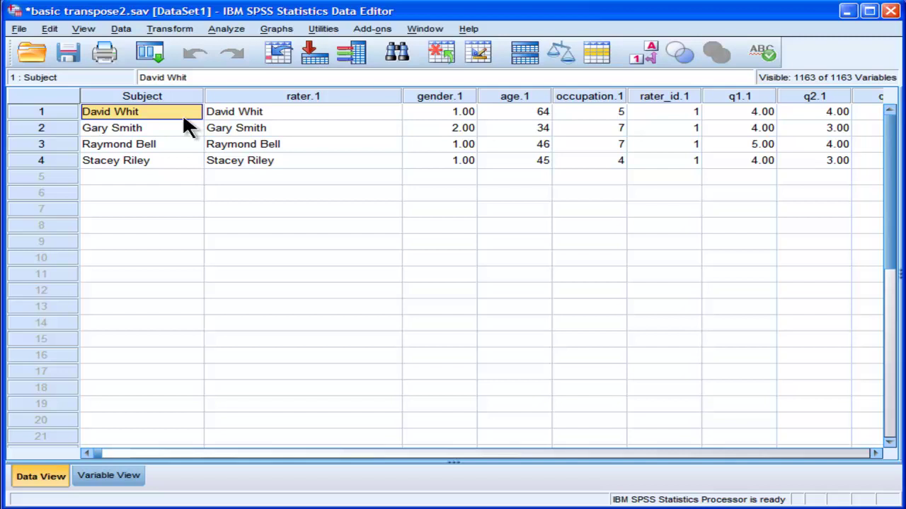
{"action": "key", "text": "Tab"}
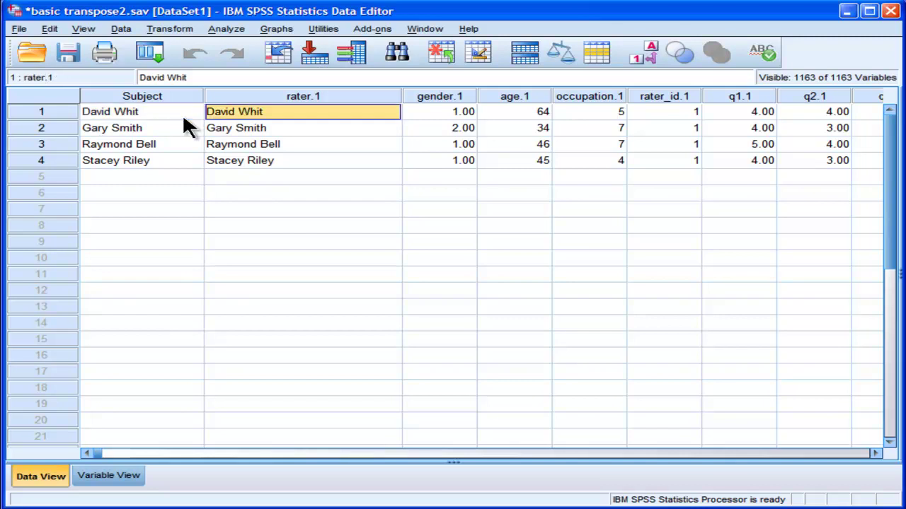
{"action": "key", "text": "Tab"}
{"action": "key", "text": "Tab"}
{"action": "key", "text": "Tab"}
{"action": "key", "text": "Tab"}
{"action": "key", "text": "Tab"}
{"action": "key", "text": "Tab"}
{"action": "key", "text": "Tab"}
{"action": "key", "text": "Tab"}
{"action": "key", "text": "Tab"}
{"action": "key", "text": "Tab"}
{"action": "key", "text": "Tab"}
{"action": "key", "text": "Tab"}
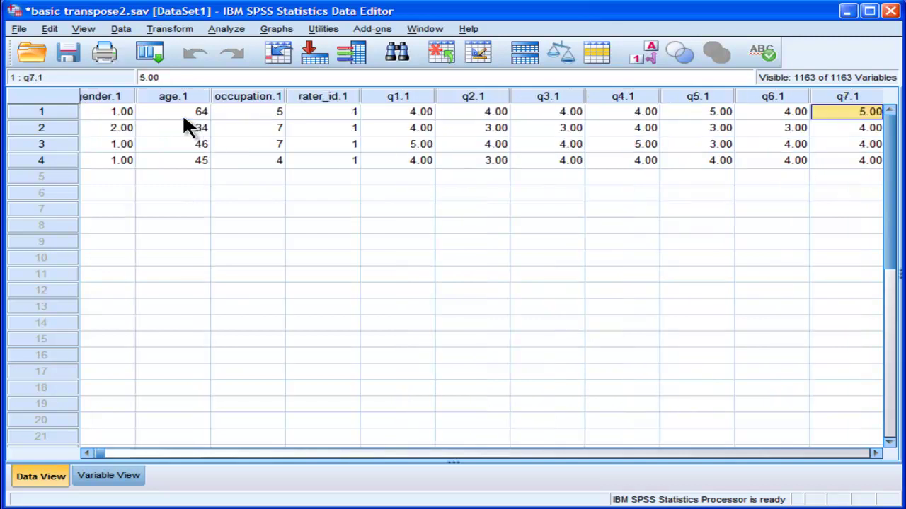
{"action": "key", "text": "Tab"}
{"action": "key", "text": "Tab"}
{"action": "key", "text": "Tab"}
{"action": "key", "text": "Tab"}
{"action": "key", "text": "Tab"}
{"action": "key", "text": "Tab"}
{"action": "key", "text": "Tab"}
{"action": "key", "text": "Left"}
{"action": "key", "text": "Left"}
{"action": "key", "text": "Left"}
{"action": "key", "text": "Left"}
{"action": "key", "text": "Left"}
{"action": "key", "text": "Left"}
{"action": "key", "text": "Left"}
{"action": "key", "text": "Left"}
{"action": "key", "text": "Left"}
{"action": "key", "text": "Left"}
{"action": "key", "text": "Left"}
{"action": "key", "text": "Left"}
{"action": "key", "text": "Left"}
{"action": "key", "text": "Left"}
{"action": "key", "text": "Left"}
{"action": "key", "text": "Left"}
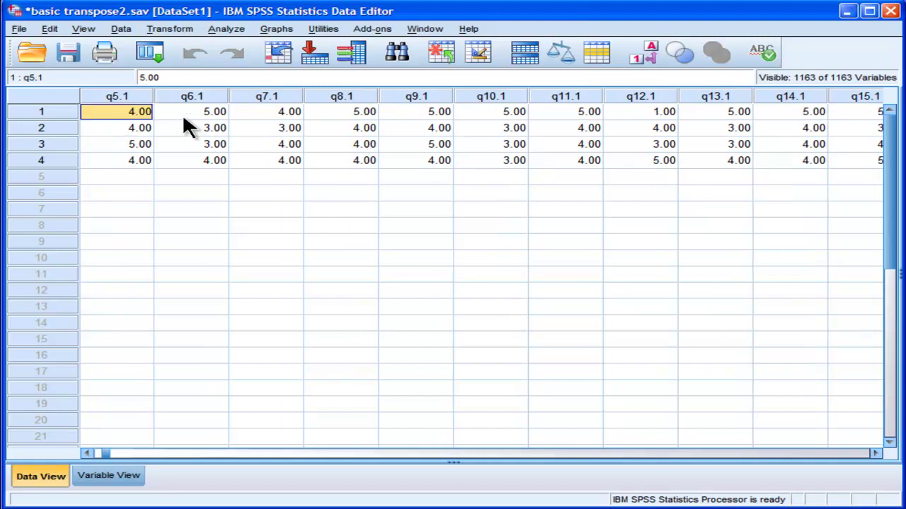
{"action": "key", "text": "Left"}
{"action": "key", "text": "Left"}
{"action": "key", "text": "Left"}
{"action": "key", "text": "Right"}
{"action": "key", "text": "Right"}
{"action": "key", "text": "Right"}
{"action": "key", "text": "Right"}
{"action": "key", "text": "Right"}
{"action": "key", "text": "Right"}
{"action": "key", "text": "Right"}
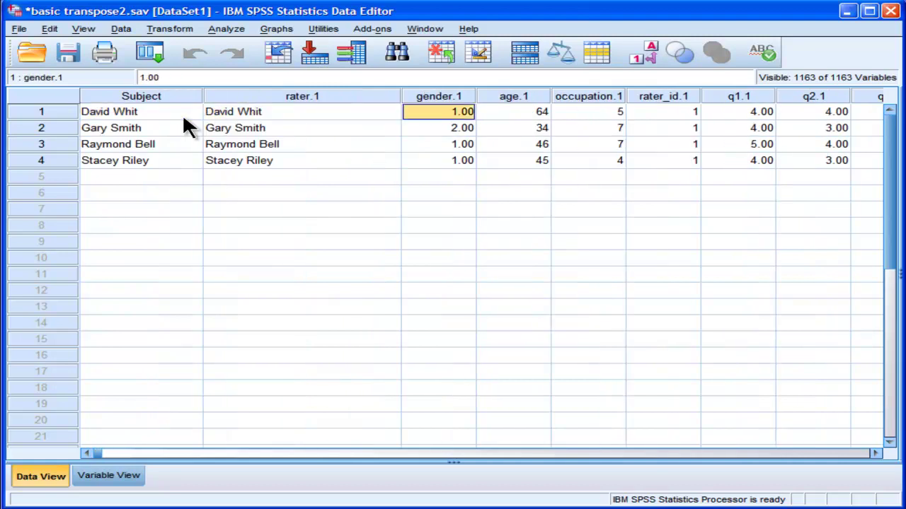
{"action": "key", "text": "Right"}
{"action": "key", "text": "Right"}
{"action": "key", "text": "Right"}
{"action": "key", "text": "Right"}
{"action": "key", "text": "Right"}
{"action": "key", "text": "Right"}
{"action": "key", "text": "Right"}
{"action": "key", "text": "Right"}
{"action": "key", "text": "Right"}
{"action": "key", "text": "Right"}
{"action": "key", "text": "Right"}
{"action": "key", "text": "Right"}
{"action": "key", "text": "Right"}
{"action": "key", "text": "Right"}
{"action": "key", "text": "Right"}
{"action": "key", "text": "Right"}
{"action": "key", "text": "Right"}
{"action": "key", "text": "Right"}
{"action": "key", "text": "Right"}
{"action": "key", "text": "Right"}
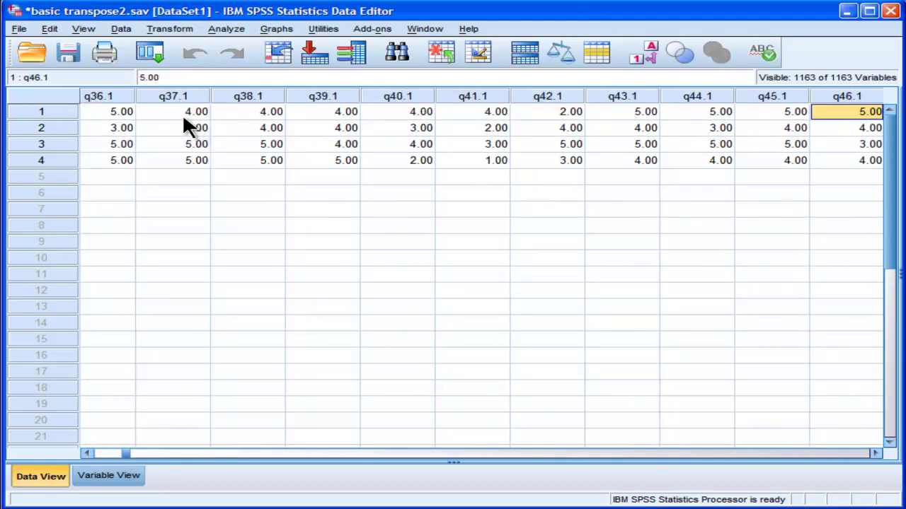
{"action": "key", "text": "Right"}
{"action": "key", "text": "Right"}
{"action": "key", "text": "Right"}
{"action": "key", "text": "Right"}
{"action": "key", "text": "Right"}
{"action": "key", "text": "Right"}
{"action": "key", "text": "Right"}
{"action": "key", "text": "Right"}
{"action": "key", "text": "Right"}
{"action": "key", "text": "Right"}
{"action": "key", "text": "Right"}
{"action": "key", "text": "Right"}
{"action": "key", "text": "Right"}
{"action": "key", "text": "Right"}
{"action": "key", "text": "Right"}
{"action": "key", "text": "Right"}
{"action": "key", "text": "Left"}
{"action": "key", "text": "Left"}
{"action": "key", "text": "Left"}
{"action": "key", "text": "Left"}
{"action": "key", "text": "Left"}
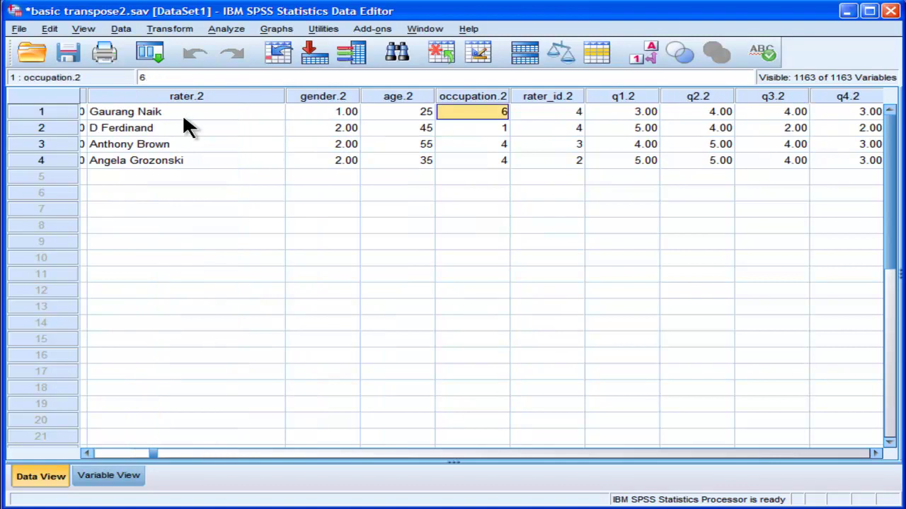
{"action": "key", "text": "Left"}
{"action": "key", "text": "Left"}
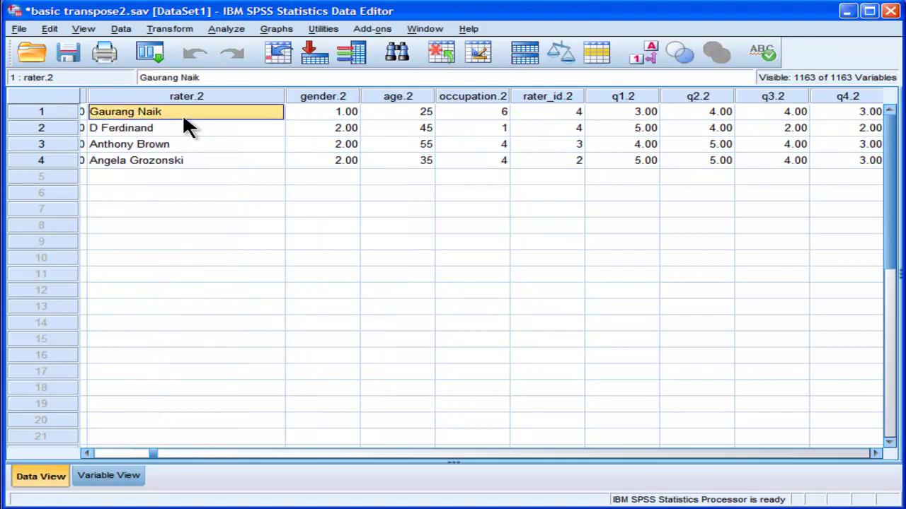
{"action": "key", "text": "Right"}
{"action": "key", "text": "Right"}
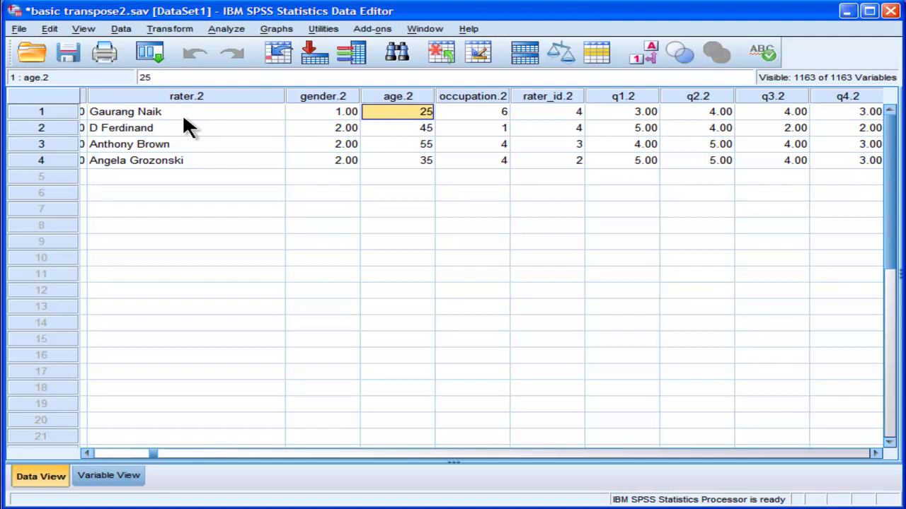
{"action": "key", "text": "Right"}
{"action": "key", "text": "Right"}
{"action": "key", "text": "Right"}
{"action": "key", "text": "Right"}
{"action": "key", "text": "Right"}
{"action": "key", "text": "Right"}
{"action": "key", "text": "Right"}
{"action": "key", "text": "Right"}
{"action": "key", "text": "Right"}
{"action": "key", "text": "Right"}
{"action": "key", "text": "Right"}
{"action": "key", "text": "Right"}
{"action": "key", "text": "Right"}
{"action": "key", "text": "Right"}
{"action": "key", "text": "Right"}
{"action": "key", "text": "Right"}
{"action": "key", "text": "Right"}
{"action": "key", "text": "Right"}
{"action": "key", "text": "Right"}
{"action": "key", "text": "Right"}
{"action": "key", "text": "Right"}
{"action": "key", "text": "Right"}
{"action": "key", "text": "Right"}
{"action": "key", "text": "Right"}
{"action": "key", "text": "Right"}
{"action": "key", "text": "Right"}
{"action": "key", "text": "Right"}
{"action": "key", "text": "Right"}
{"action": "key", "text": "Right"}
{"action": "key", "text": "Right"}
{"action": "key", "text": "Right"}
{"action": "key", "text": "Right"}
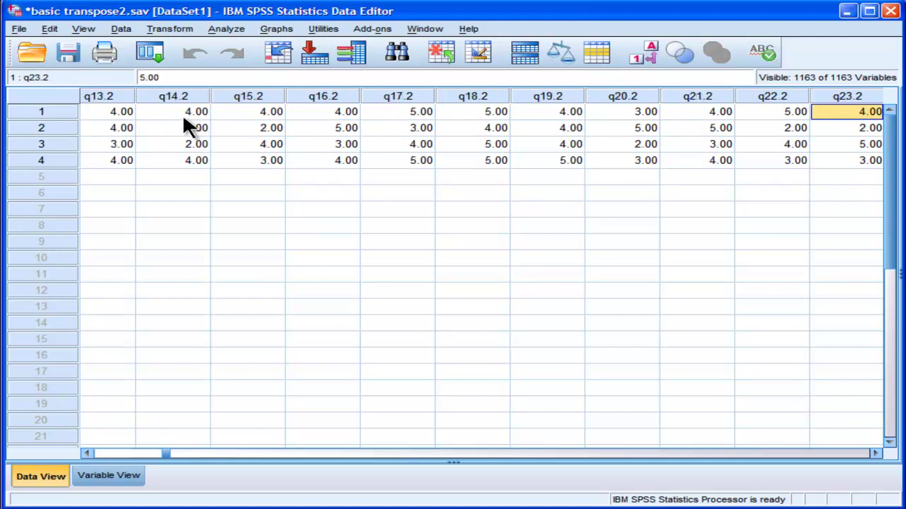
{"action": "key", "text": "Right"}
{"action": "key", "text": "Right"}
{"action": "key", "text": "Right"}
{"action": "key", "text": "Right"}
{"action": "key", "text": "Right"}
{"action": "key", "text": "Right"}
{"action": "key", "text": "Right"}
{"action": "key", "text": "Right"}
{"action": "key", "text": "Right"}
{"action": "key", "text": "Right"}
{"action": "key", "text": "Right"}
{"action": "key", "text": "Right"}
{"action": "key", "text": "Right"}
{"action": "key", "text": "Right"}
{"action": "key", "text": "Right"}
{"action": "key", "text": "Right"}
{"action": "key", "text": "Right"}
{"action": "key", "text": "Right"}
{"action": "key", "text": "Right"}
{"action": "key", "text": "Right"}
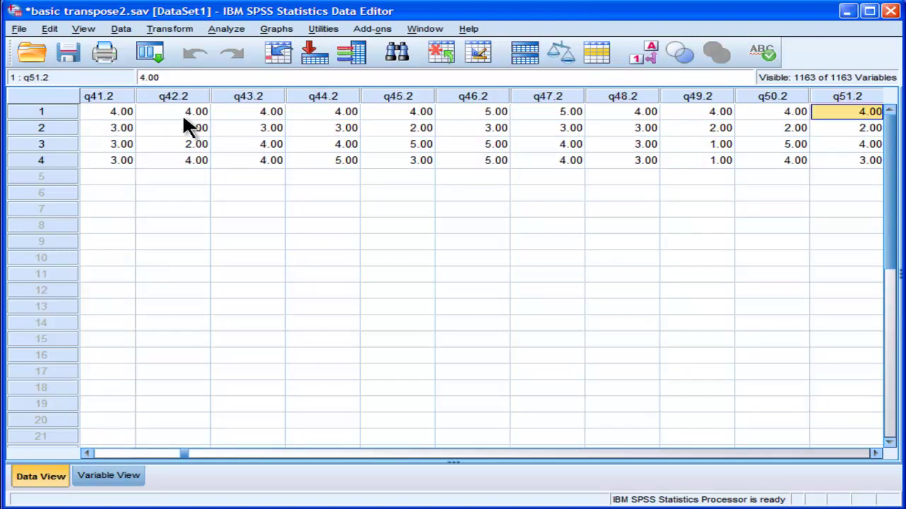
{"action": "key", "text": "Right"}
{"action": "key", "text": "Right"}
{"action": "key", "text": "Right"}
{"action": "key", "text": "Right"}
{"action": "key", "text": "Right"}
{"action": "key", "text": "Right"}
{"action": "key", "text": "Right"}
{"action": "key", "text": "Right"}
{"action": "key", "text": "Right"}
{"action": "key", "text": "Right"}
{"action": "key", "text": "Right"}
{"action": "key", "text": "Right"}
{"action": "key", "text": "Right"}
{"action": "key", "text": "Right"}
{"action": "key", "text": "Right"}
{"action": "key", "text": "Right"}
{"action": "key", "text": "Right"}
{"action": "key", "text": "Right"}
{"action": "key", "text": "Right"}
{"action": "key", "text": "Right"}
{"action": "key", "text": "Left"}
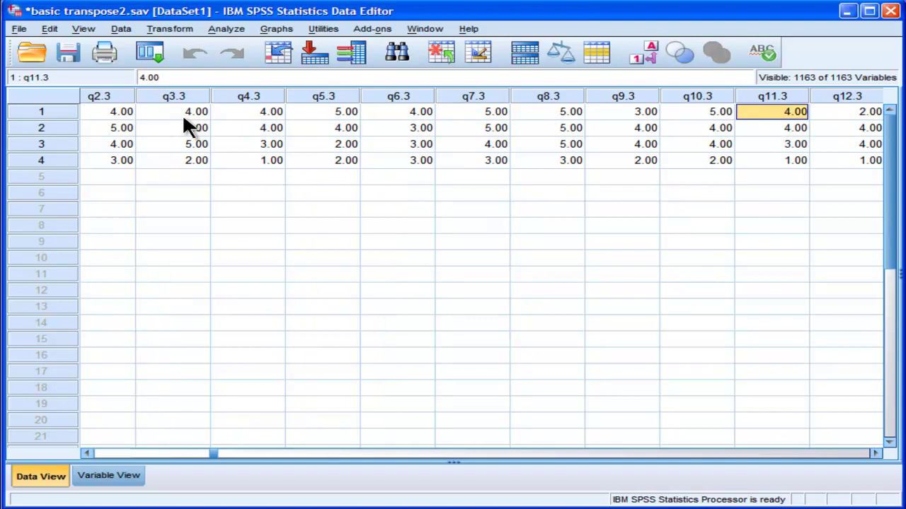
{"action": "key", "text": "Left"}
{"action": "key", "text": "Left"}
{"action": "key", "text": "Left"}
{"action": "key", "text": "Left"}
{"action": "key", "text": "Left"}
{"action": "key", "text": "Left"}
{"action": "key", "text": "Left"}
{"action": "key", "text": "Left"}
{"action": "key", "text": "Left"}
{"action": "key", "text": "Left"}
{"action": "key", "text": "Left"}
{"action": "key", "text": "Left"}
{"action": "key", "text": "Left"}
{"action": "key", "text": "Left"}
{"action": "key", "text": "Left"}
{"action": "key", "text": "Left"}
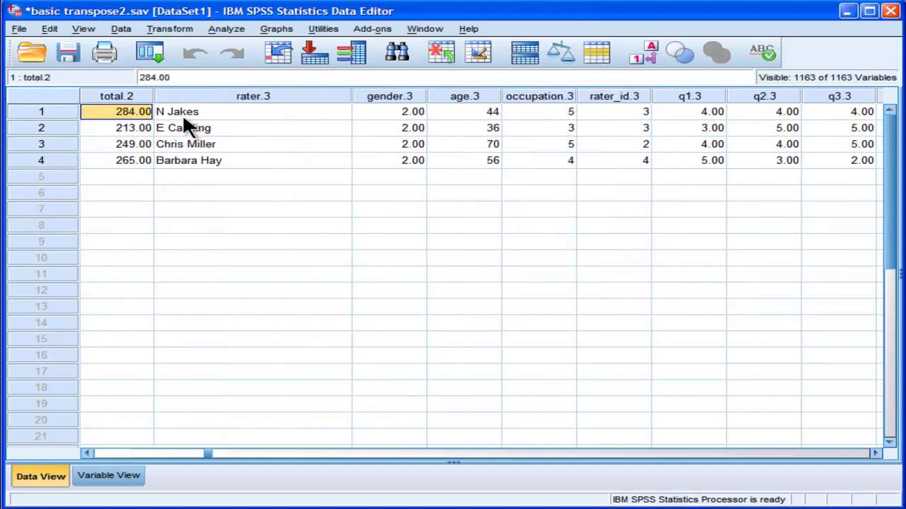
{"action": "key", "text": "Right"}
{"action": "key", "text": "Right"}
{"action": "key", "text": "Right"}
{"action": "key", "text": "Right"}
{"action": "key", "text": "Right"}
{"action": "key", "text": "Right"}
{"action": "key", "text": "Right"}
{"action": "key", "text": "Right"}
{"action": "key", "text": "Right"}
{"action": "key", "text": "Right"}
{"action": "key", "text": "Right"}
{"action": "key", "text": "Right"}
{"action": "key", "text": "Right"}
{"action": "key", "text": "Right"}
{"action": "key", "text": "Right"}
{"action": "key", "text": "Right"}
{"action": "key", "text": "Right"}
{"action": "key", "text": "Right"}
{"action": "key", "text": "Right"}
{"action": "key", "text": "Right"}
{"action": "key", "text": "Right"}
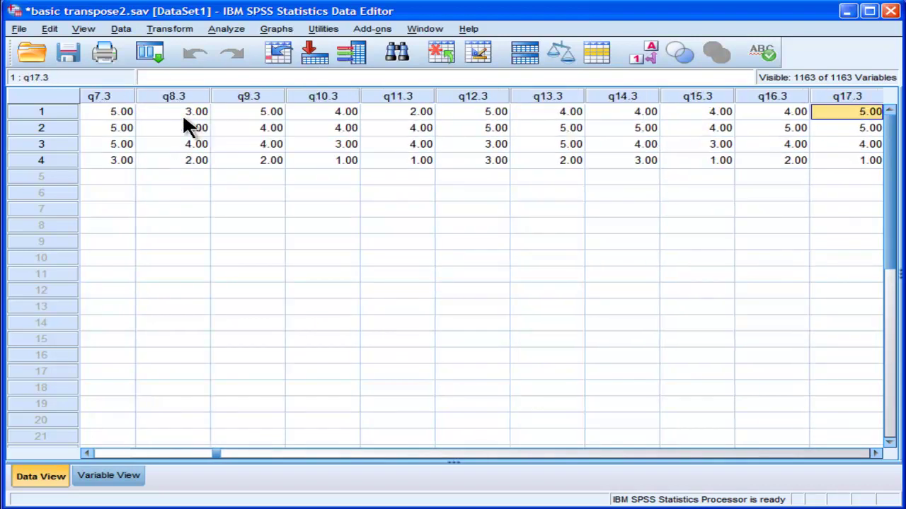
{"action": "key", "text": "Right"}
{"action": "key", "text": "Right"}
{"action": "key", "text": "Right"}
{"action": "key", "text": "Right"}
{"action": "key", "text": "Right"}
{"action": "key", "text": "Right"}
{"action": "key", "text": "Right"}
{"action": "key", "text": "Right"}
{"action": "key", "text": "Right"}
{"action": "key", "text": "Right"}
{"action": "key", "text": "Right"}
{"action": "key", "text": "Right"}
{"action": "key", "text": "Right"}
{"action": "key", "text": "Right"}
{"action": "key", "text": "Right"}
{"action": "key", "text": "Right"}
{"action": "key", "text": "Right"}
{"action": "key", "text": "Right"}
{"action": "key", "text": "Right"}
{"action": "key", "text": "Right"}
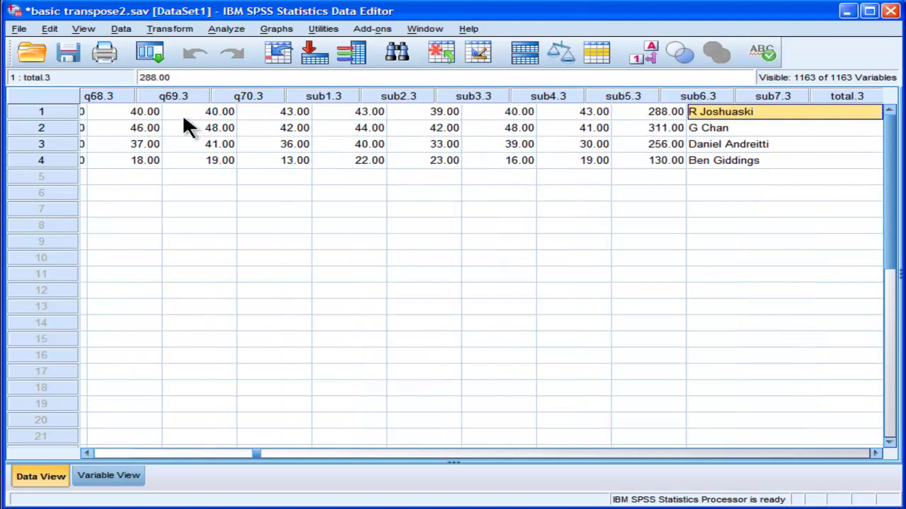
{"action": "key", "text": "Right"}
{"action": "key", "text": "Right"}
{"action": "key", "text": "Right"}
{"action": "key", "text": "Right"}
{"action": "key", "text": "Right"}
{"action": "key", "text": "Left"}
{"action": "key", "text": "Left"}
{"action": "key", "text": "Left"}
{"action": "key", "text": "Left"}
{"action": "key", "text": "Left"}
{"action": "key", "text": "Left"}
{"action": "key", "text": "Left"}
{"action": "key", "text": "Left"}
{"action": "key", "text": "Left"}
{"action": "key", "text": "Left"}
{"action": "key", "text": "Left"}
{"action": "key", "text": "Left"}
{"action": "key", "text": "Left"}
{"action": "key", "text": "Left"}
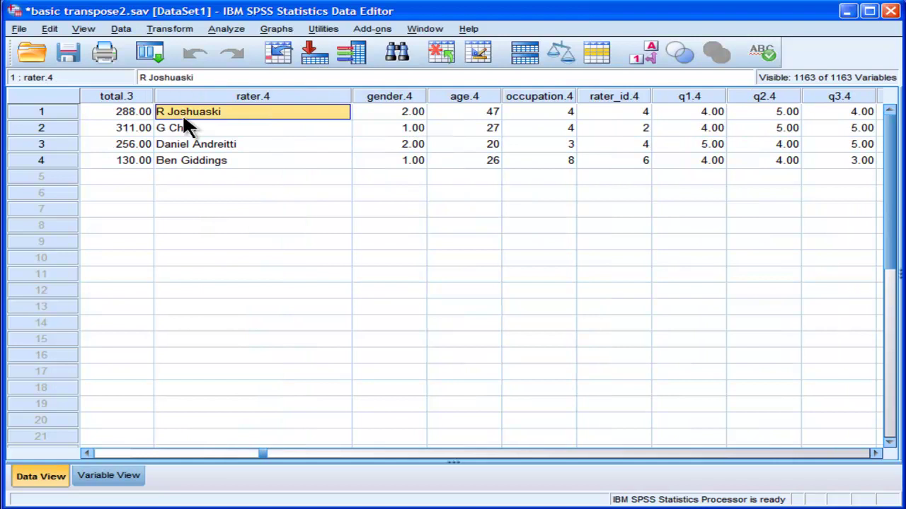
{"action": "key", "text": "Right"}
{"action": "key", "text": "Right"}
{"action": "key", "text": "Right"}
{"action": "key", "text": "Right"}
{"action": "key", "text": "Right"}
{"action": "key", "text": "Right"}
{"action": "key", "text": "Right"}
{"action": "key", "text": "Right"}
{"action": "key", "text": "Right"}
{"action": "key", "text": "Right"}
{"action": "key", "text": "Right"}
{"action": "key", "text": "Right"}
{"action": "key", "text": "Right"}
{"action": "key", "text": "Right"}
{"action": "key", "text": "Right"}
{"action": "key", "text": "Right"}
{"action": "key", "text": "Right"}
{"action": "key", "text": "Right"}
{"action": "key", "text": "Right"}
{"action": "key", "text": "Right"}
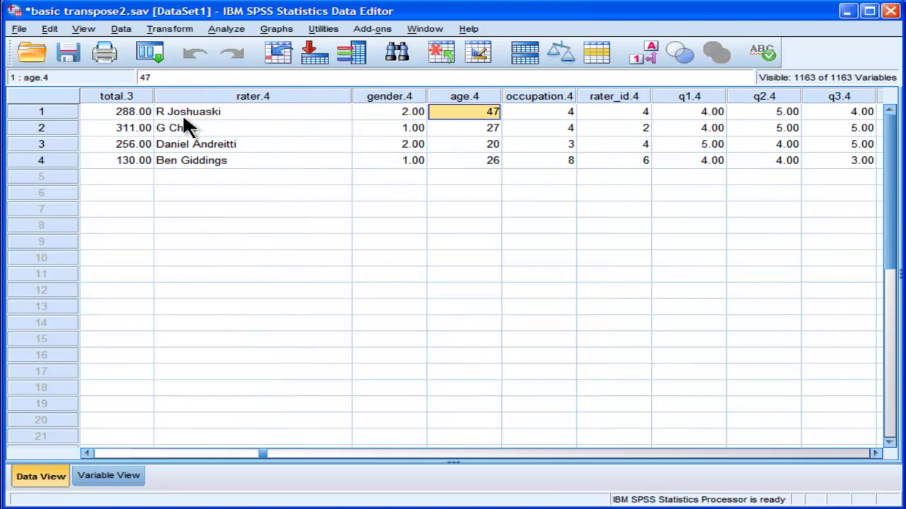
{"action": "key", "text": "Right"}
{"action": "key", "text": "Right"}
{"action": "key", "text": "Right"}
{"action": "key", "text": "Right"}
{"action": "key", "text": "Right"}
{"action": "key", "text": "Right"}
{"action": "key", "text": "Right"}
{"action": "key", "text": "Right"}
{"action": "key", "text": "Right"}
{"action": "key", "text": "Right"}
{"action": "key", "text": "Right"}
{"action": "key", "text": "Right"}
{"action": "key", "text": "Right"}
{"action": "key", "text": "Right"}
{"action": "key", "text": "Right"}
{"action": "key", "text": "Right"}
{"action": "key", "text": "Right"}
{"action": "key", "text": "Right"}
{"action": "key", "text": "Right"}
{"action": "key", "text": "Right"}
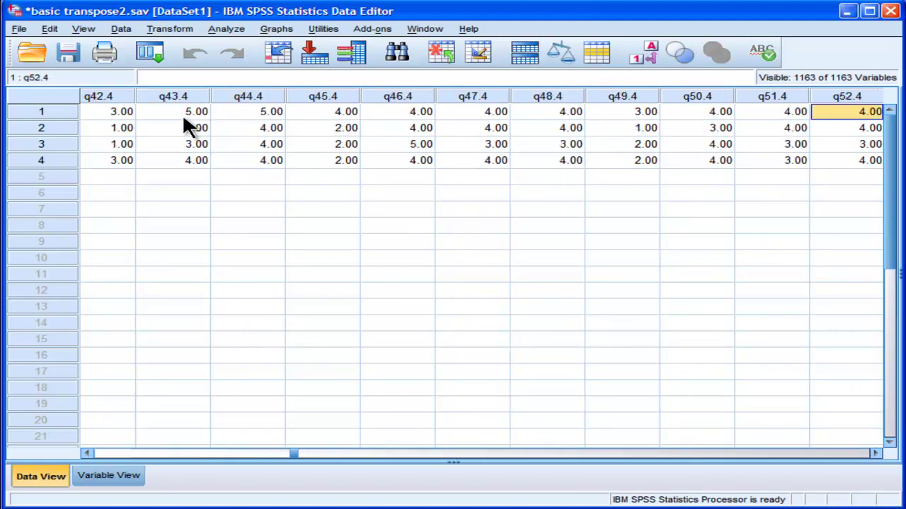
{"action": "key", "text": "Right"}
{"action": "key", "text": "Right"}
{"action": "key", "text": "Right"}
{"action": "key", "text": "Right"}
{"action": "key", "text": "Right"}
{"action": "key", "text": "Right"}
{"action": "key", "text": "Right"}
{"action": "key", "text": "Right"}
{"action": "key", "text": "Right"}
{"action": "key", "text": "Right"}
{"action": "key", "text": "Right"}
{"action": "key", "text": "Right"}
{"action": "key", "text": "Right"}
{"action": "key", "text": "Right"}
{"action": "key", "text": "Right"}
{"action": "key", "text": "Right"}
{"action": "key", "text": "Right"}
{"action": "key", "text": "Right"}
{"action": "key", "text": "Right"}
{"action": "key", "text": "Right"}
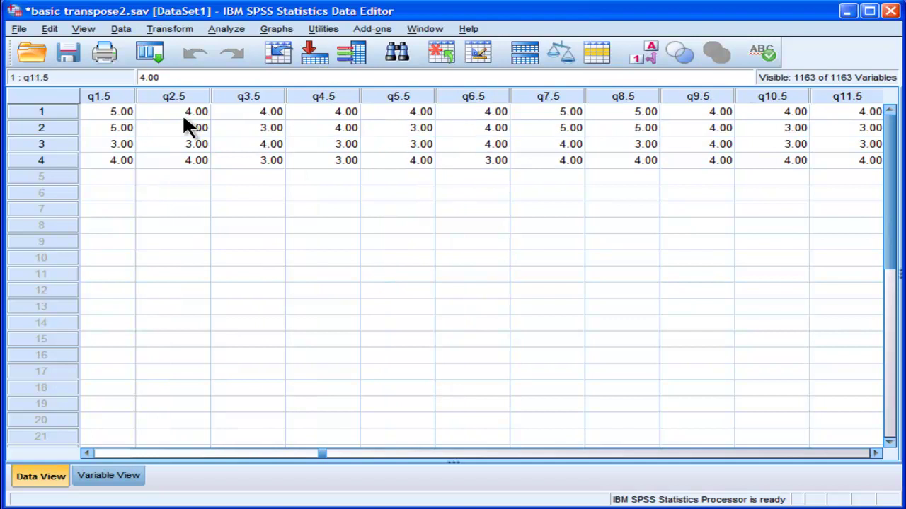
{"action": "key", "text": "Right"}
{"action": "key", "text": "Right"}
{"action": "key", "text": "Right"}
{"action": "key", "text": "Right"}
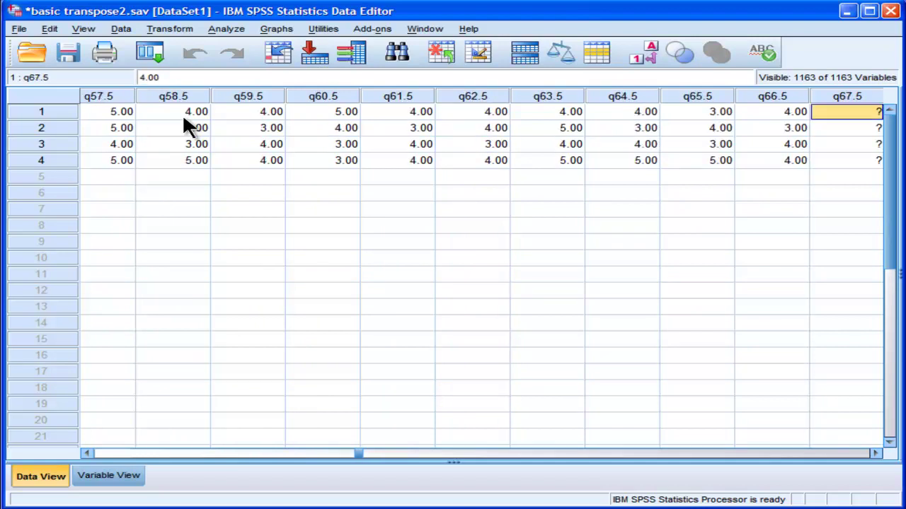
{"action": "key", "text": "Right"}
{"action": "key", "text": "Right"}
{"action": "key", "text": "Right"}
{"action": "key", "text": "Right"}
{"action": "key", "text": "Right"}
{"action": "key", "text": "Right"}
{"action": "key", "text": "Right"}
{"action": "key", "text": "Right"}
{"action": "key", "text": "Right"}
{"action": "key", "text": "Right"}
{"action": "key", "text": "Right"}
{"action": "key", "text": "Right"}
{"action": "key", "text": "Right"}
{"action": "key", "text": "Right"}
{"action": "key", "text": "Right"}
{"action": "key", "text": "Right"}
{"action": "key", "text": "Right"}
{"action": "key", "text": "Right"}
{"action": "key", "text": "Right"}
{"action": "key", "text": "Right"}
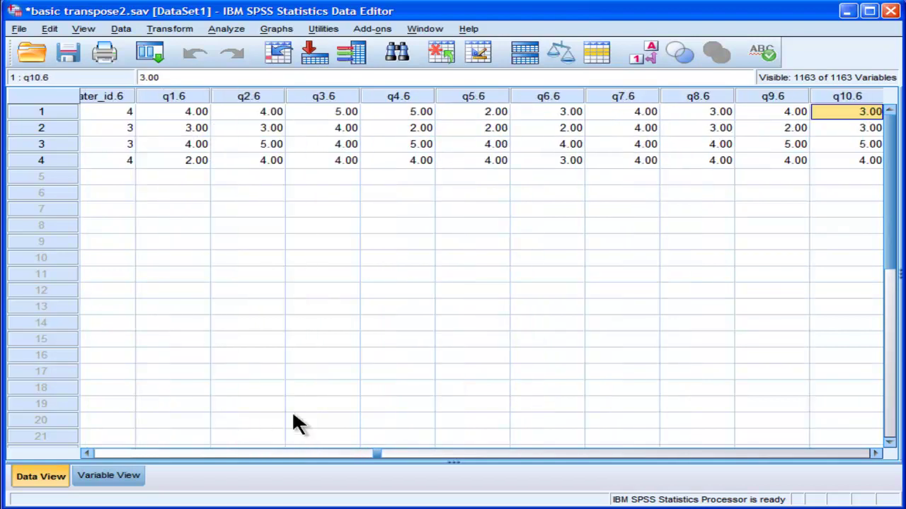
{"action": "left_click_drag", "start_coordinate": [375, 452], "coordinate": [500, 454]}
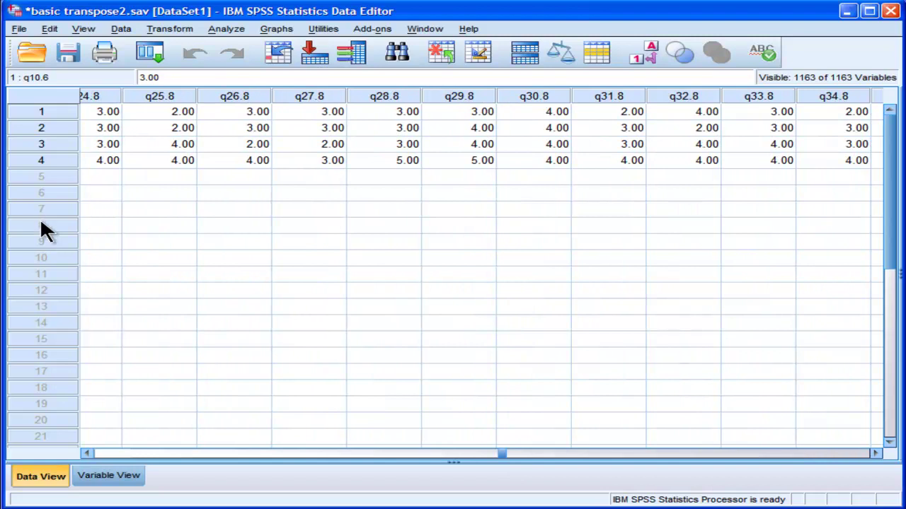